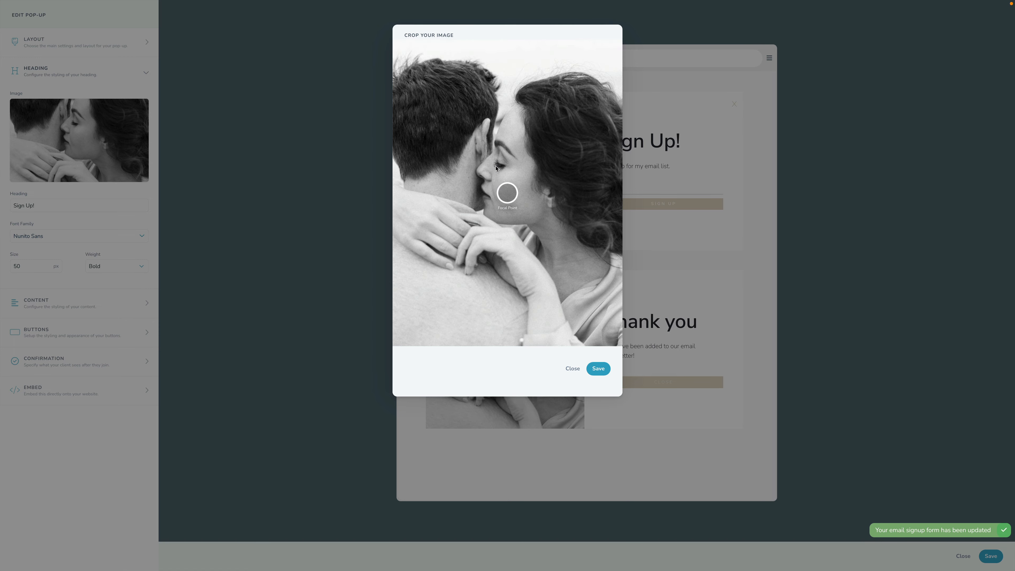
Step: Place the pop-up image's focus point between the couple's faces and save the crop
left_click_drag(505, 190, 486, 170)
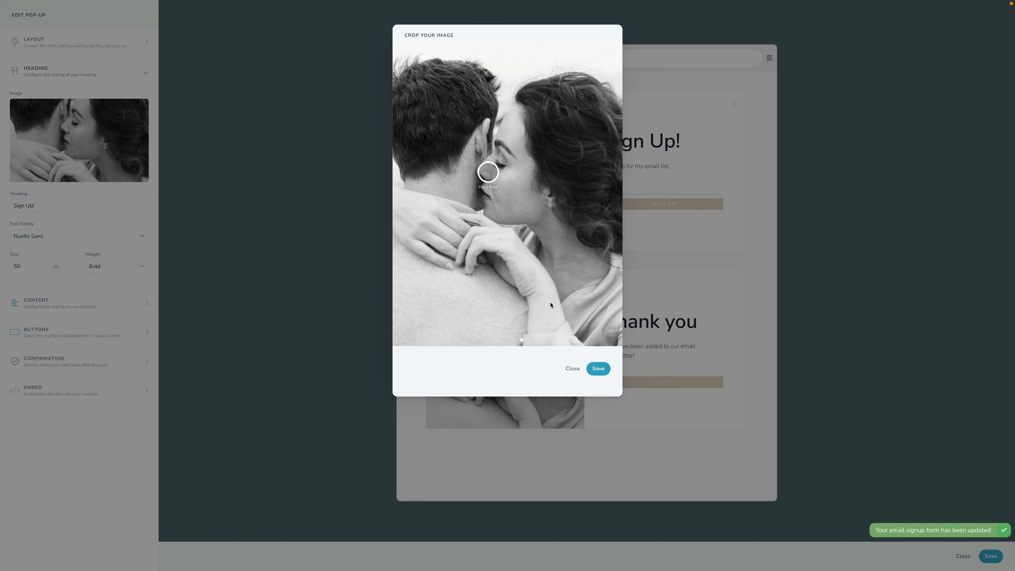
left_click(598, 369)
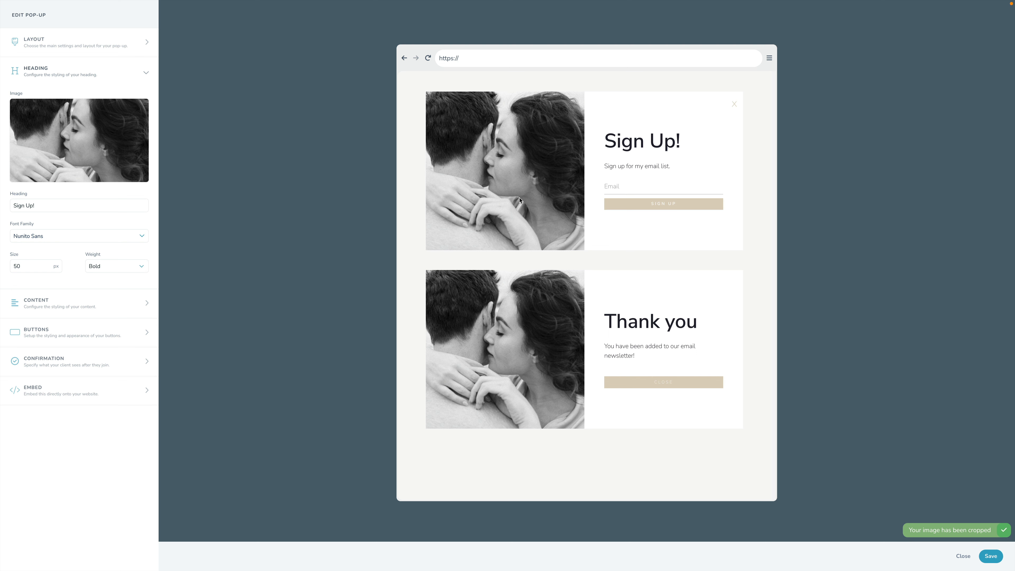
Step: Change the pop-up heading to "Planning a wedding?" and set its font family to Cormorant Garamond
triple_click(56, 207)
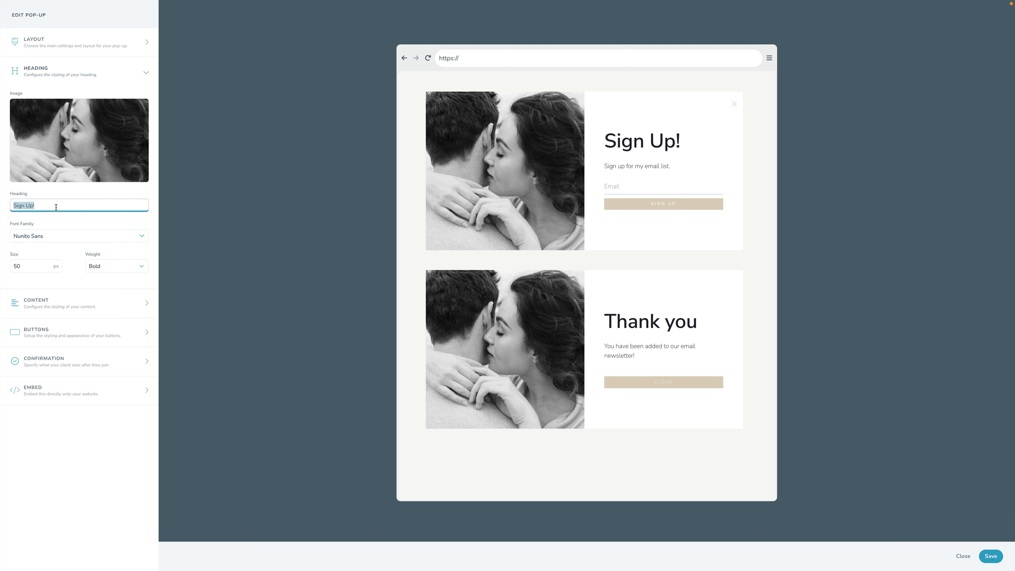
type("Planning a wedding?")
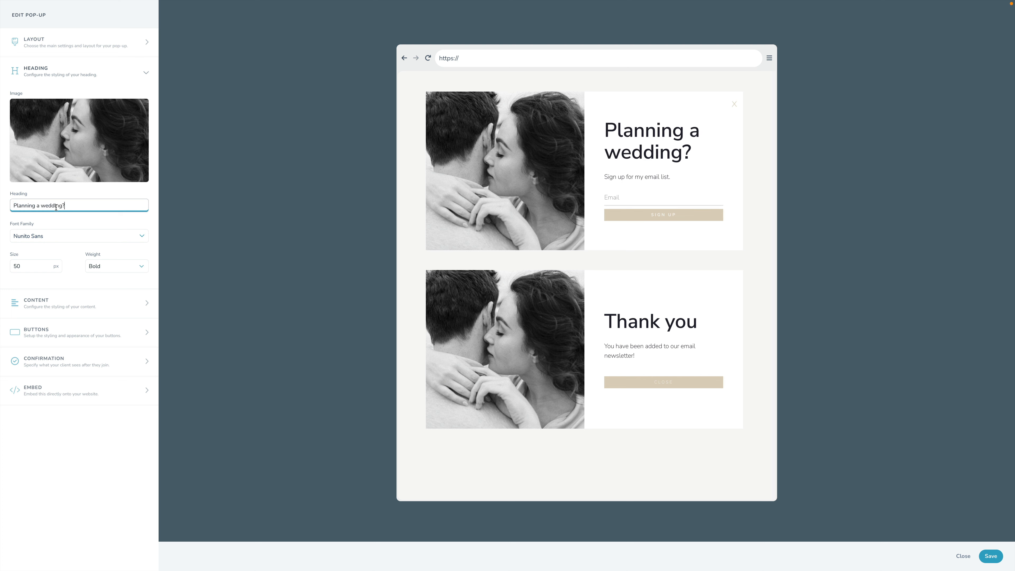
left_click(49, 235)
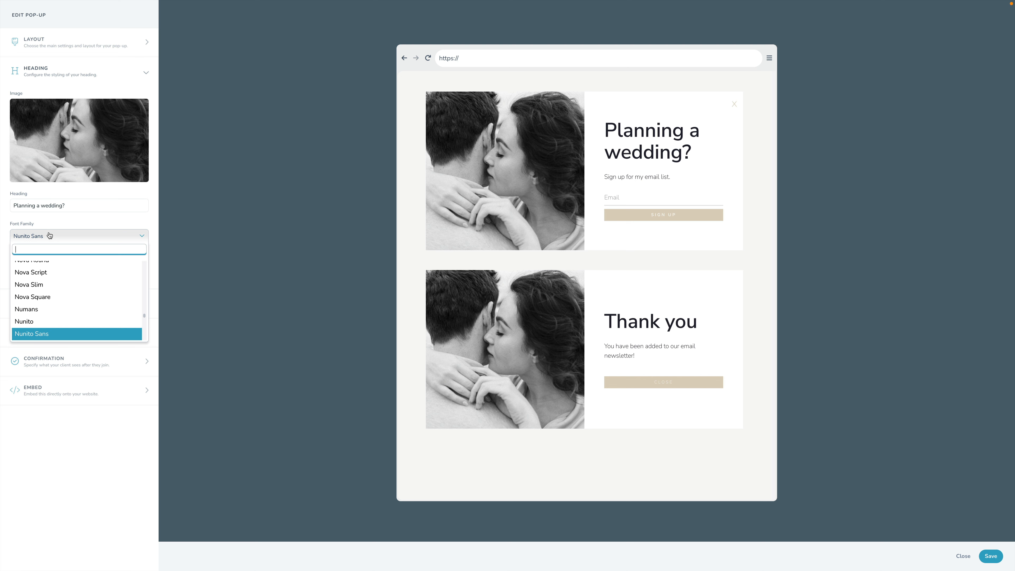
type("garam")
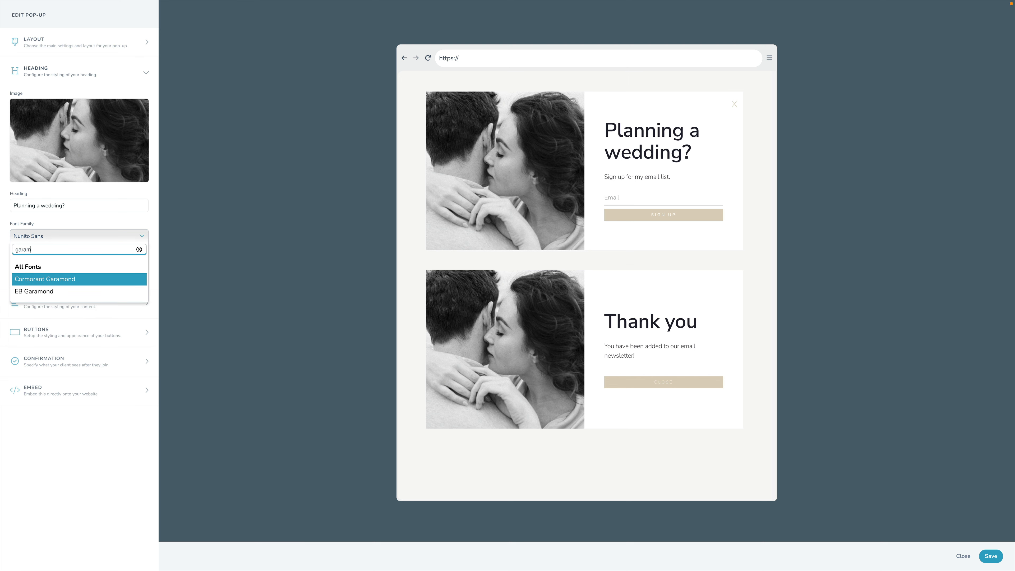
left_click(60, 282)
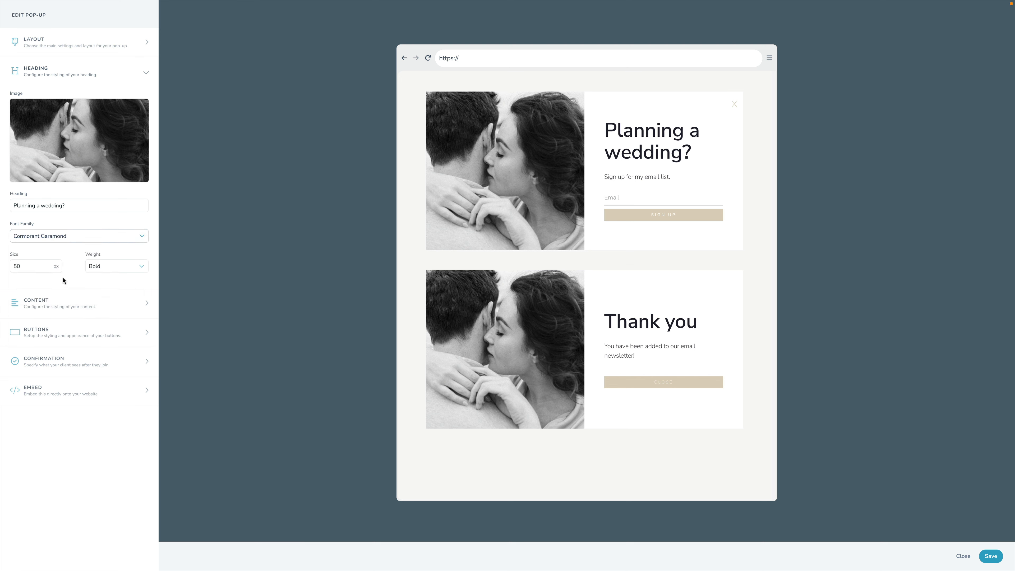
Step: Set the heading size to 35 px, keeping the Bold weight
double_click(31, 267)
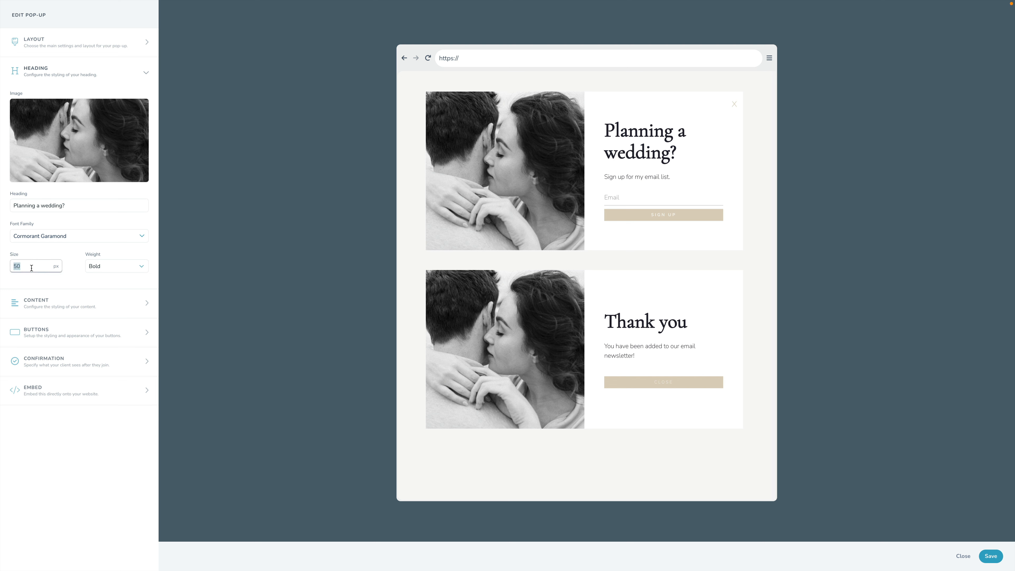
type("32")
double_click(31, 267)
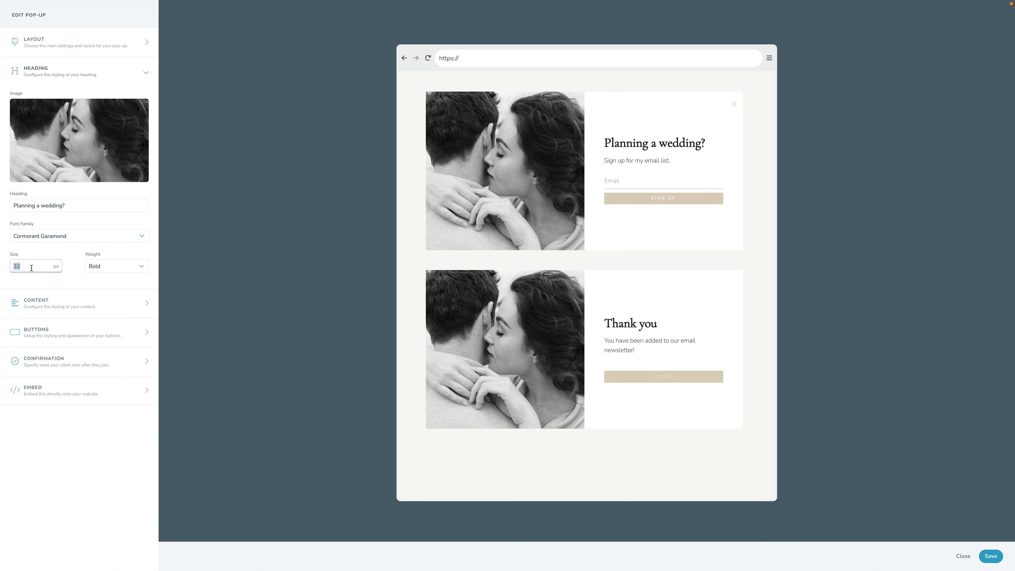
type("40")
double_click(31, 268)
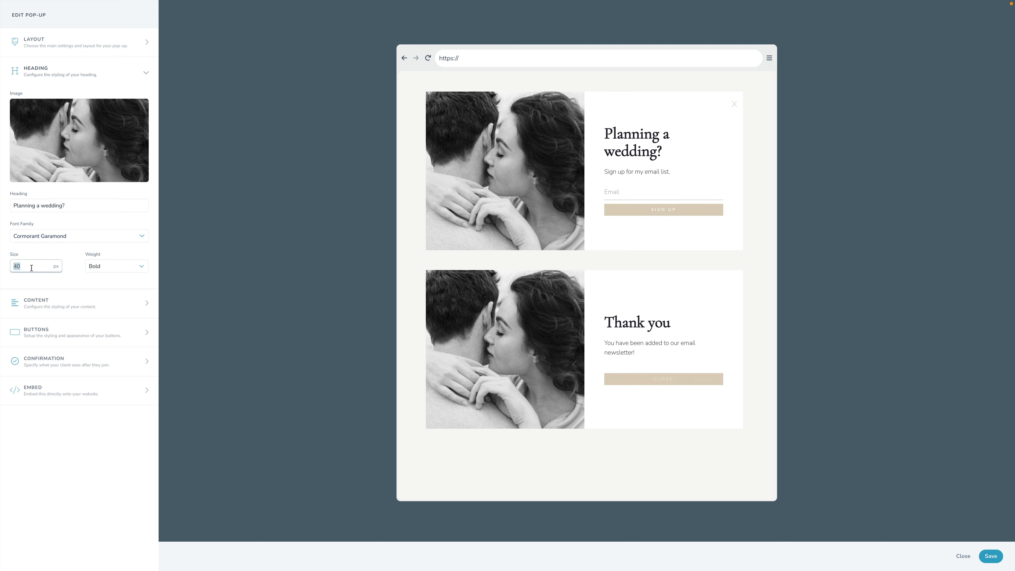
type("35")
left_click(99, 269)
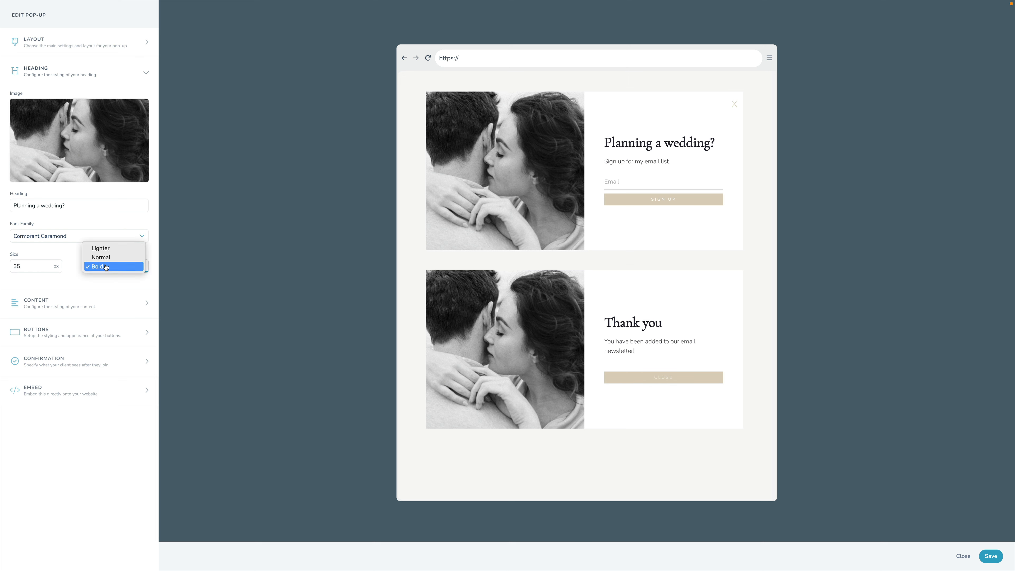
left_click(101, 277)
Step: Replace the pop-up's content text with the copied message offering the top 5 tips for planning a wedding in Scottsdale
left_click(56, 303)
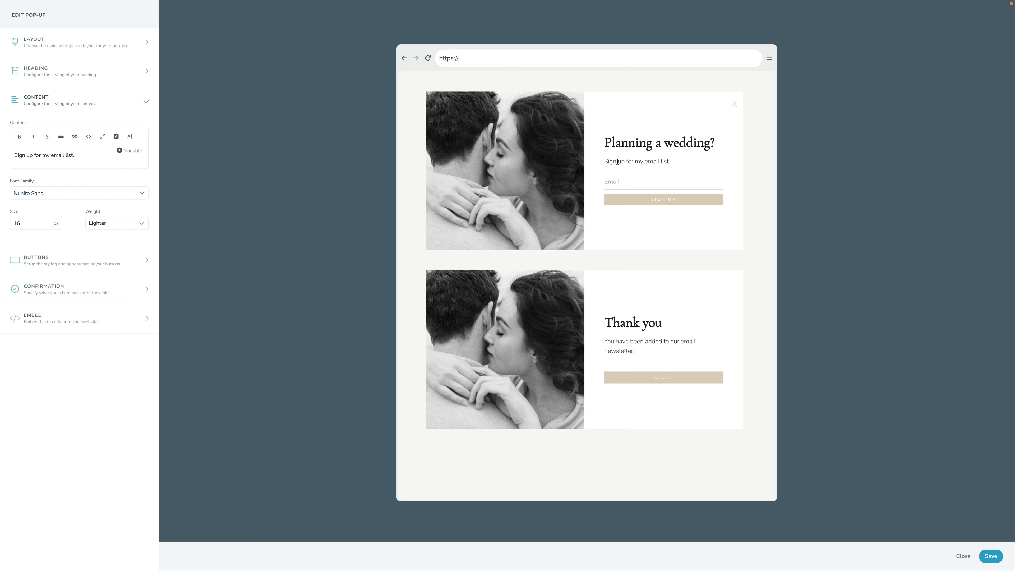
left_click(74, 155)
key("ctrl+a")
type("Are you getting married in Scottsdale? I'd love to share my top 5 tips for planning a wedding here so you can make the most of your special day!")
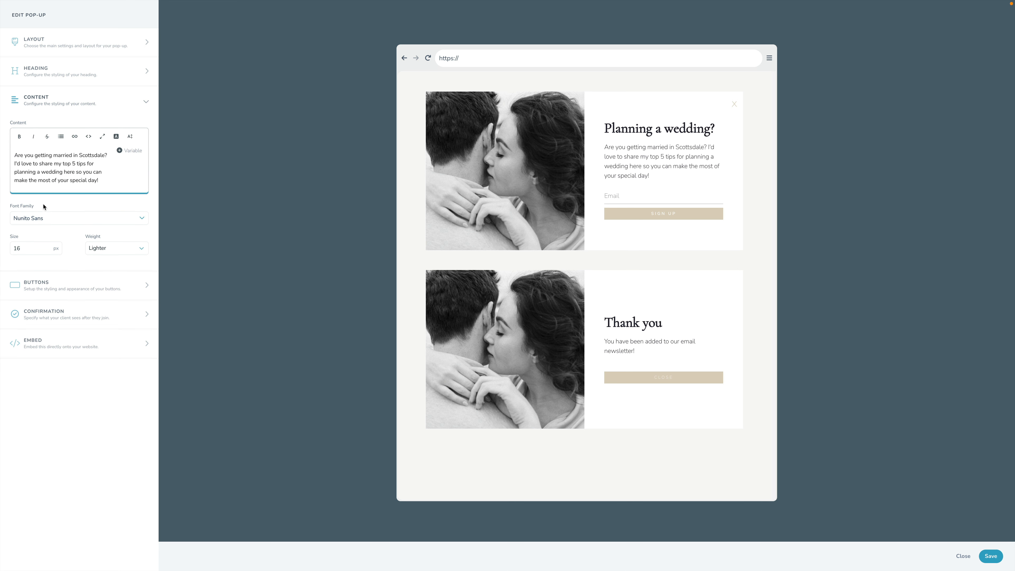
Step: Set the content text's font family to Cormorant Garamond
left_click(39, 219)
type("gara")
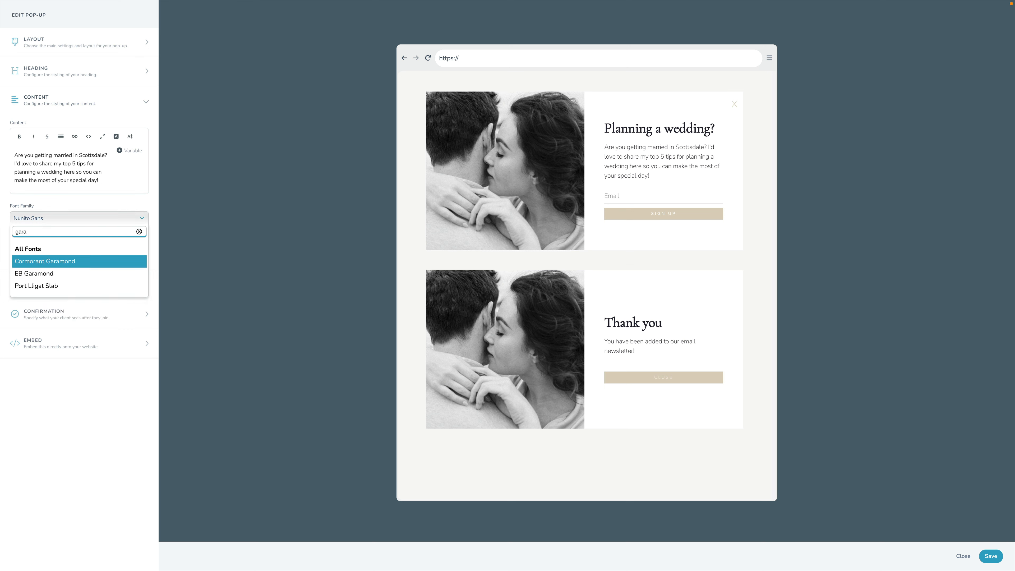
key("Return")
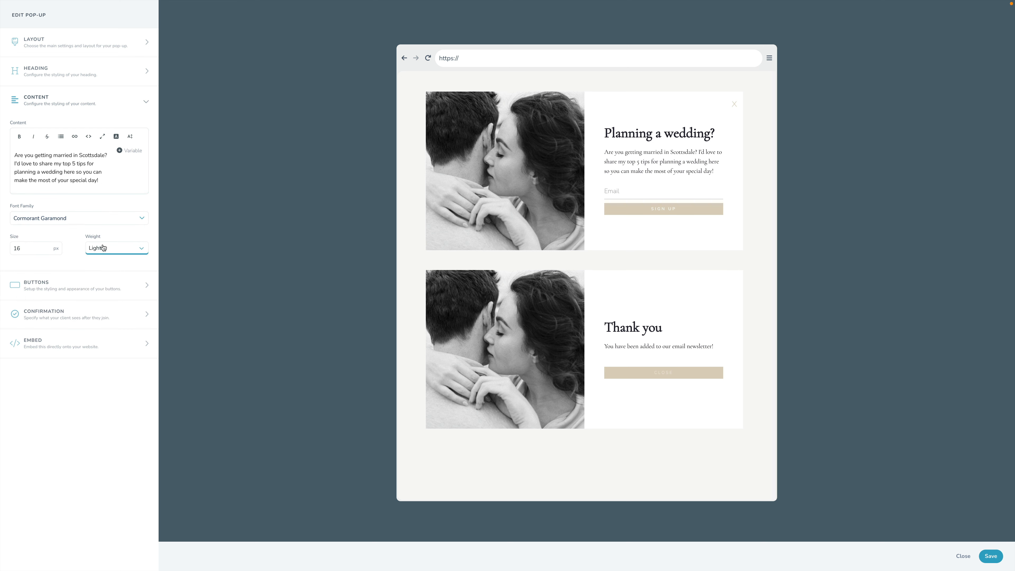
Step: Set the font family of the pop-up's buttons to Cormorant Garamond
left_click(70, 282)
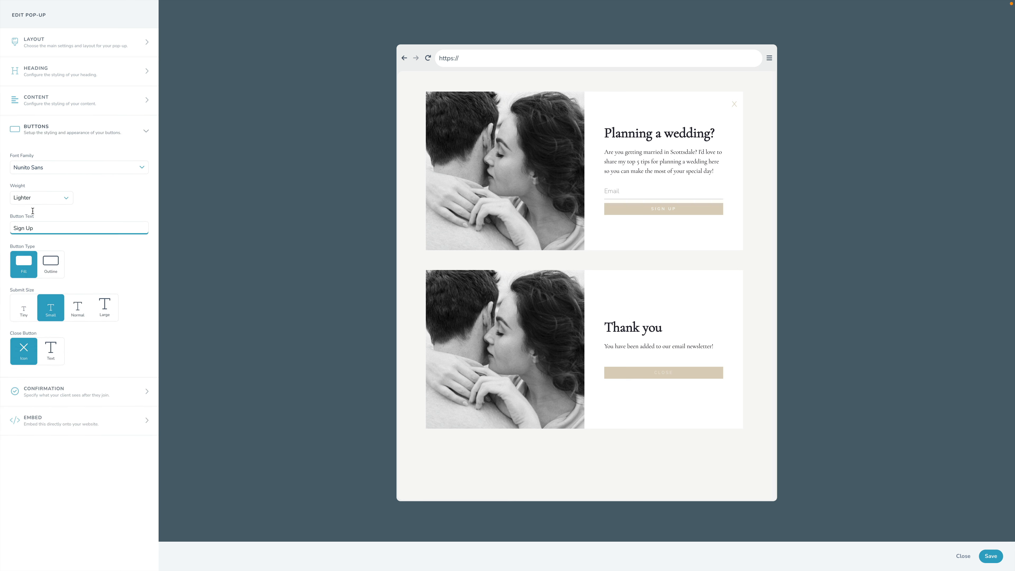
left_click(26, 172)
type("gara")
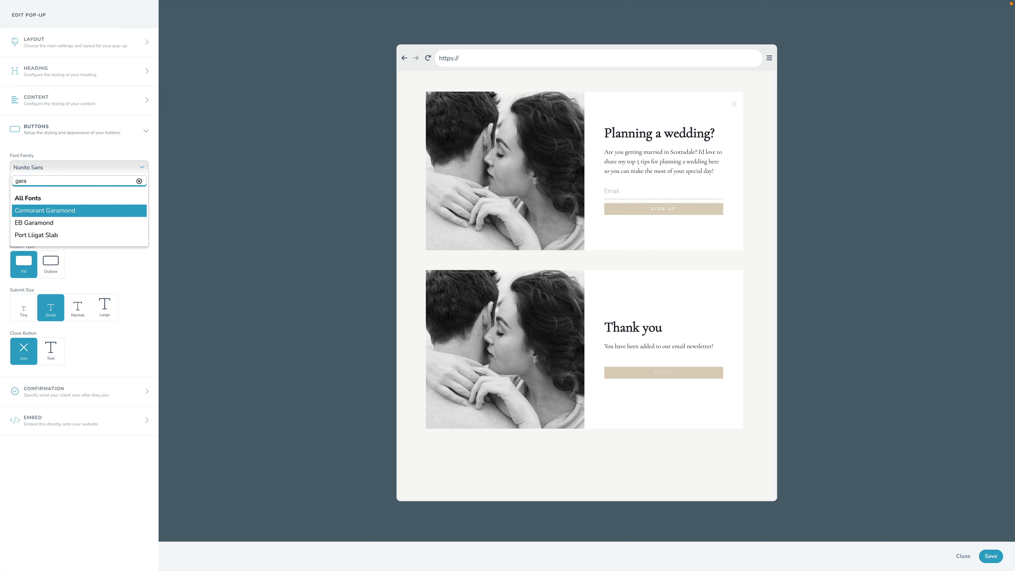
left_click(55, 214)
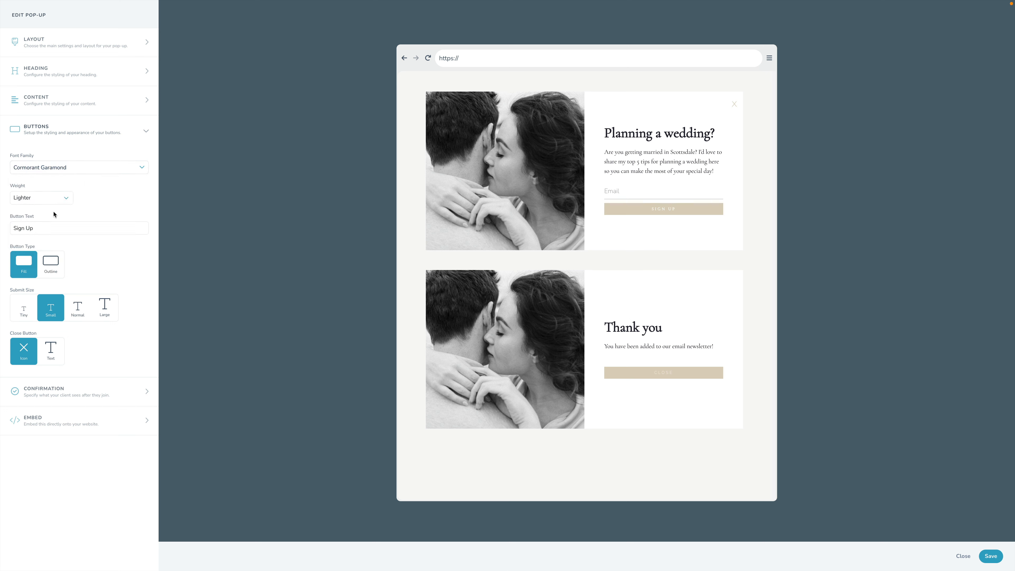
Step: Change the submit button's text to "Learn More" and give it the Outline type and Normal size
triple_click(46, 231)
type("Learn More")
left_click(50, 261)
left_click(77, 307)
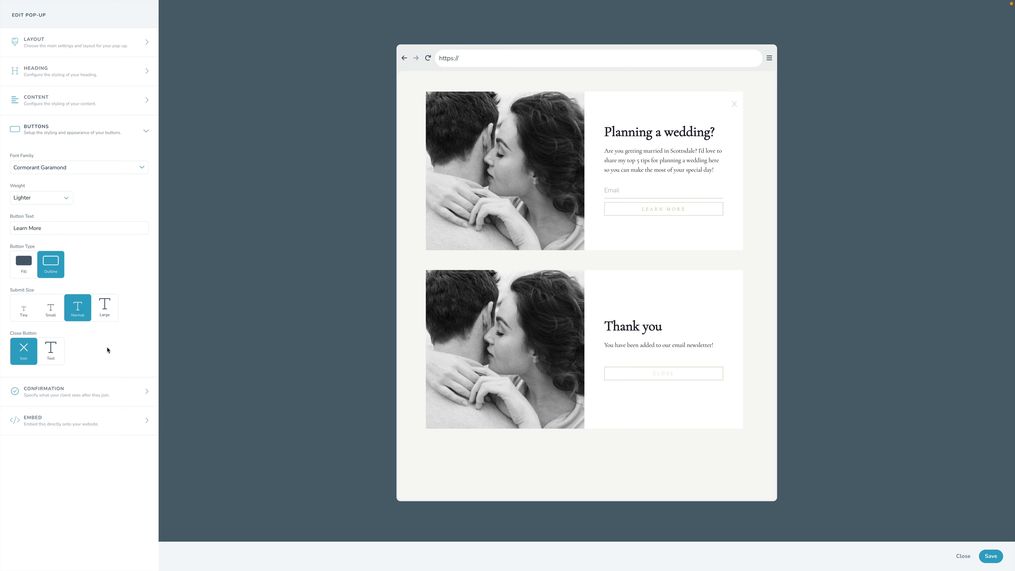
Step: Try a text close button reading "No thank you, I'm not interested" and switch back to the icon
left_click(50, 349)
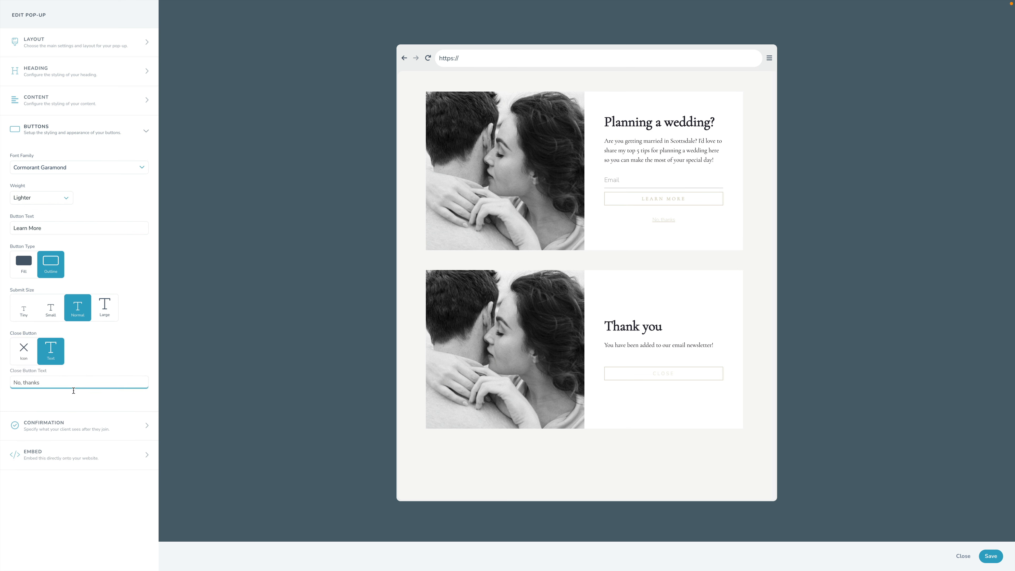
left_click(45, 387)
key("ctrl+a")
type("No thank you, ")
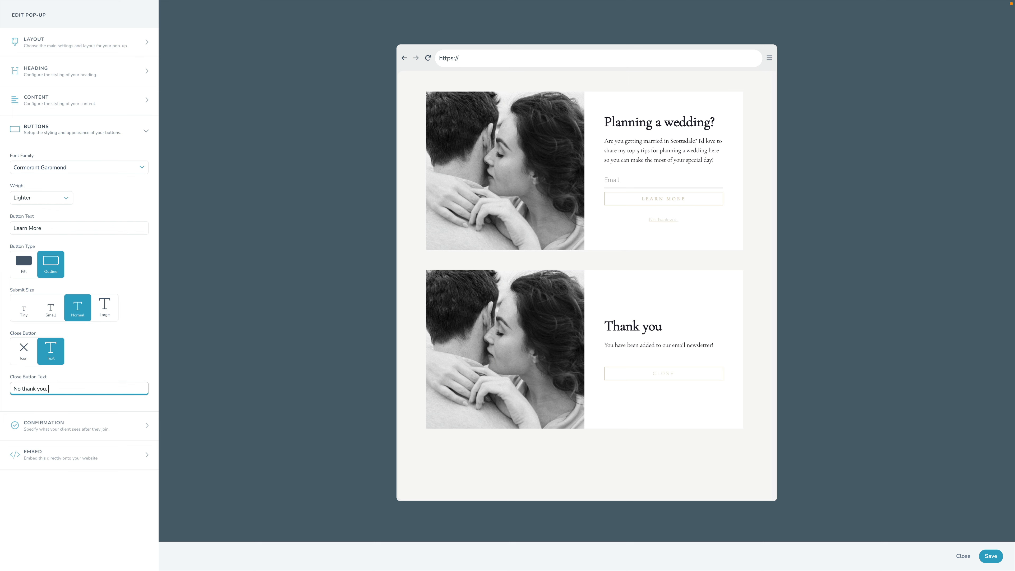
type("I'm not interested")
left_click(33, 359)
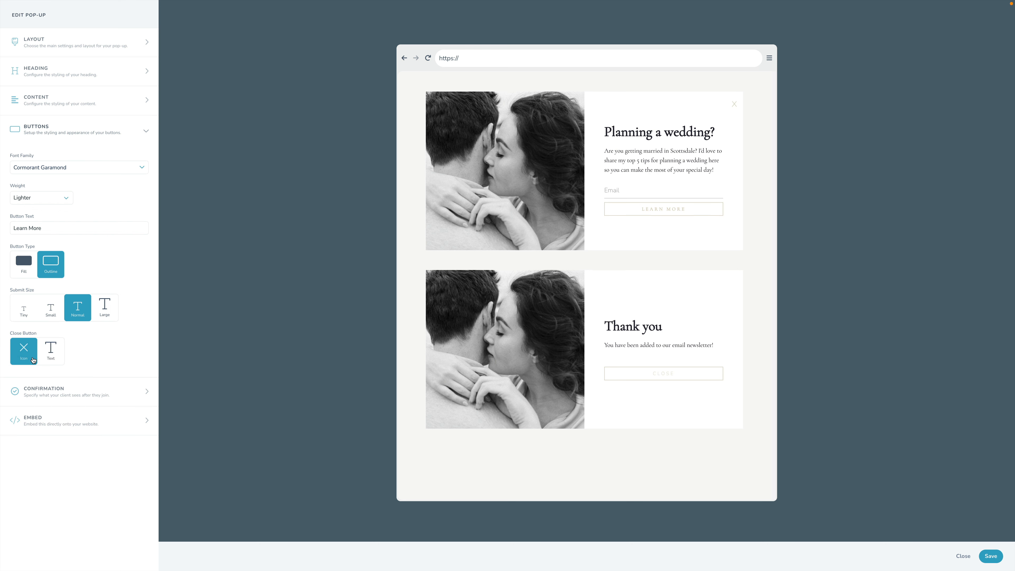
Step: Change the title of the confirmation's thank-you message to "You're in!"
left_click(31, 390)
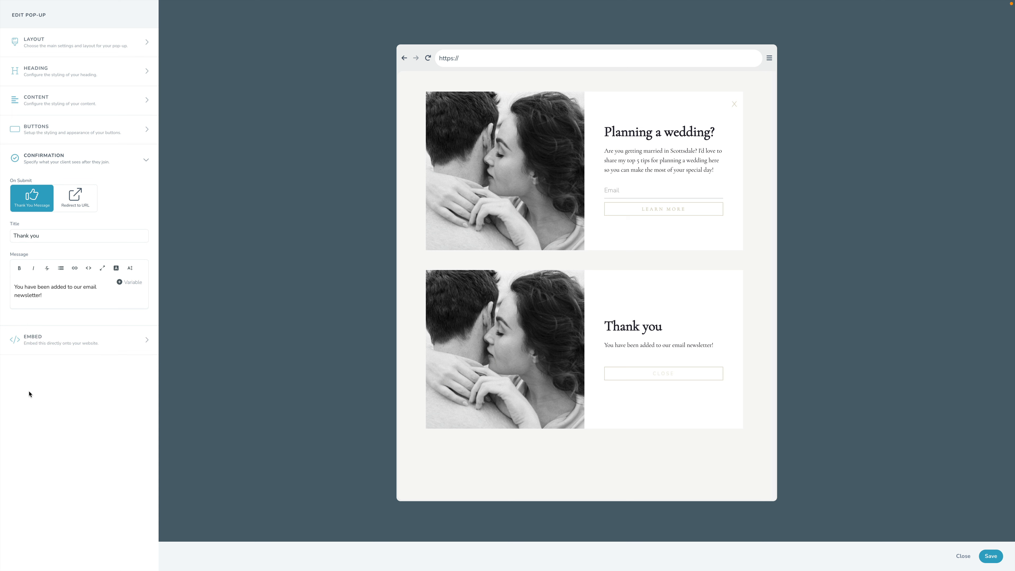
left_click(46, 236)
key("ctrl+a")
type("You're in!")
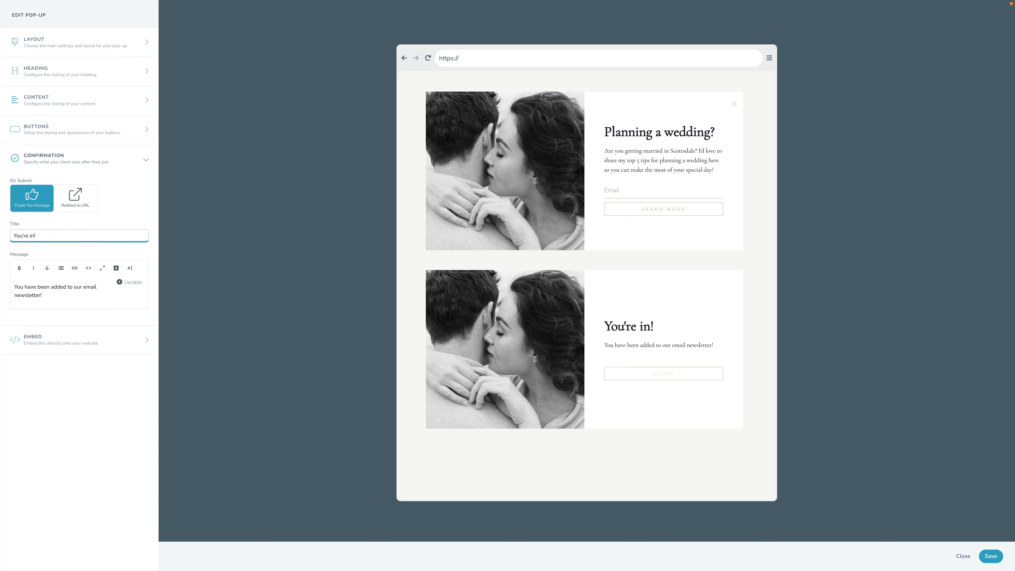
key("Tab")
Step: Replace the confirmation message with "Go check your inbox! I just sent the first email!"
left_click(100, 296)
key("ctrl+a")
type("Go check your inbox! I just sent the first email!")
left_click(55, 409)
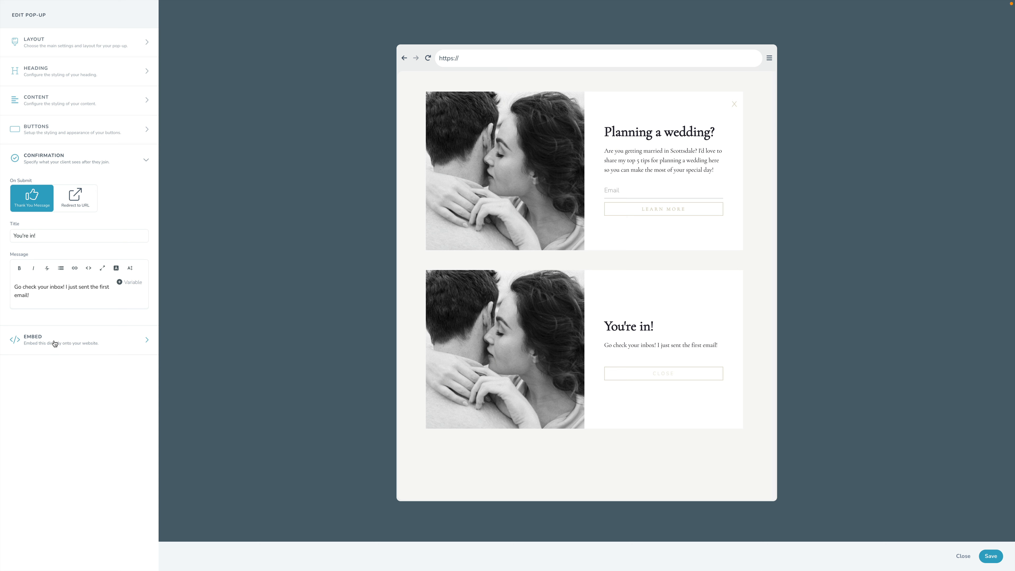
Step: Show the pop-up's layout settings and save the signup form
left_click(45, 42)
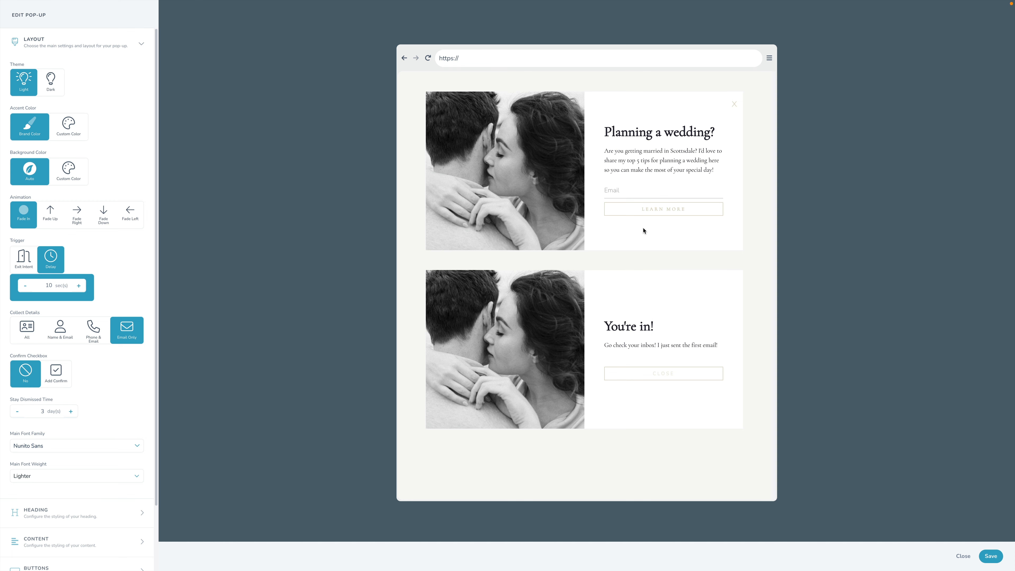
left_click(991, 556)
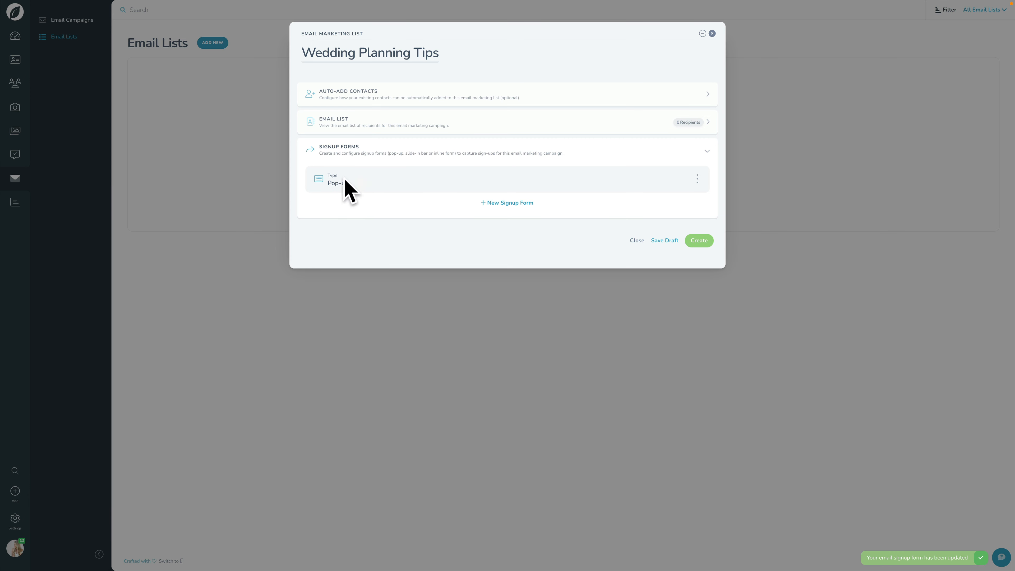
Step: View the embed code of the Wedding Planning Tips list's pop-up form and close it again
left_click(697, 179)
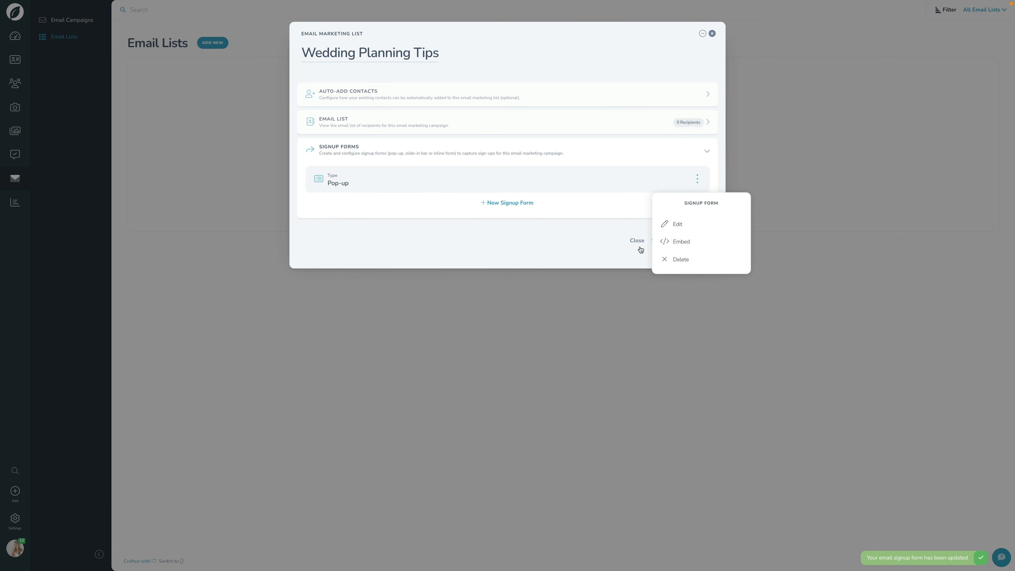
left_click(686, 244)
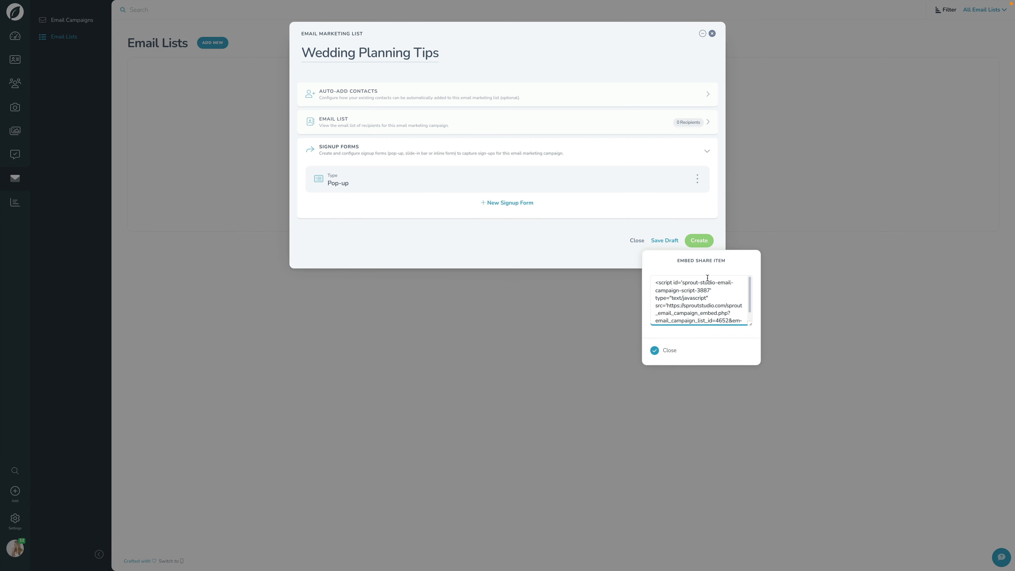
scroll(679, 302, "down", 1)
scroll(681, 298, "up", 1)
left_click(623, 217)
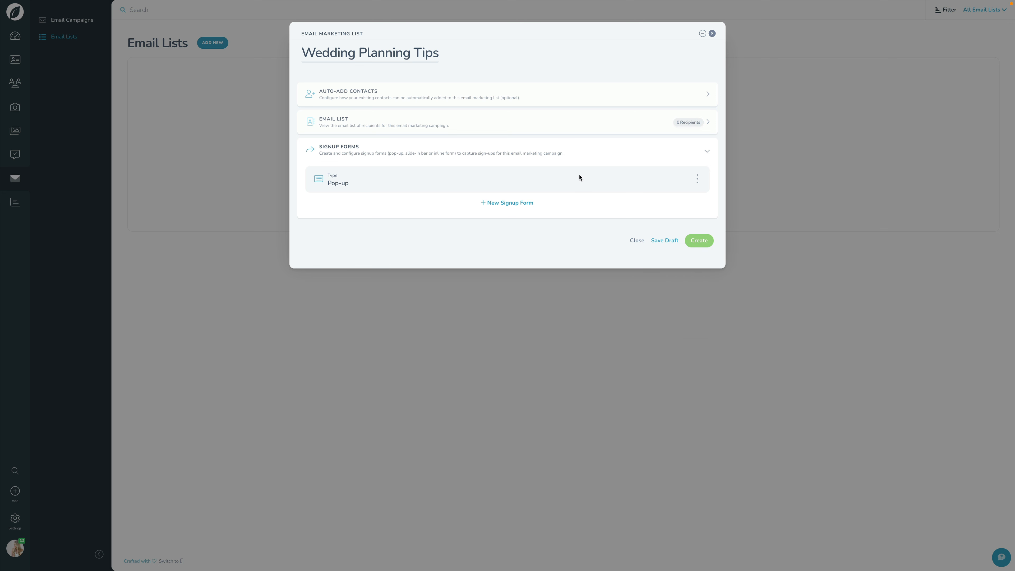
Step: Reopen the pop-up form for editing, show its embed code there, and save the form
left_click(697, 179)
left_click(678, 223)
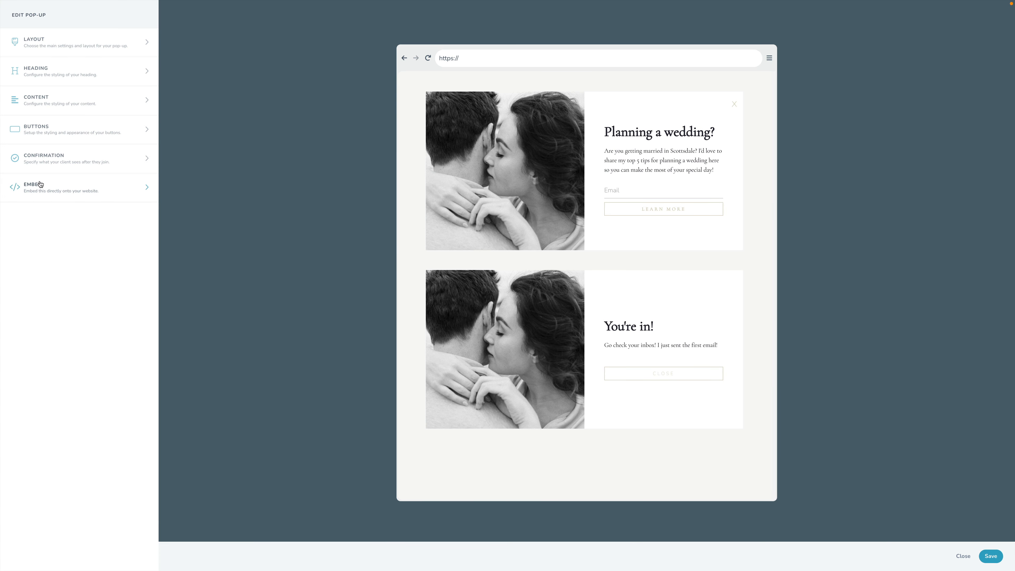
left_click(38, 185)
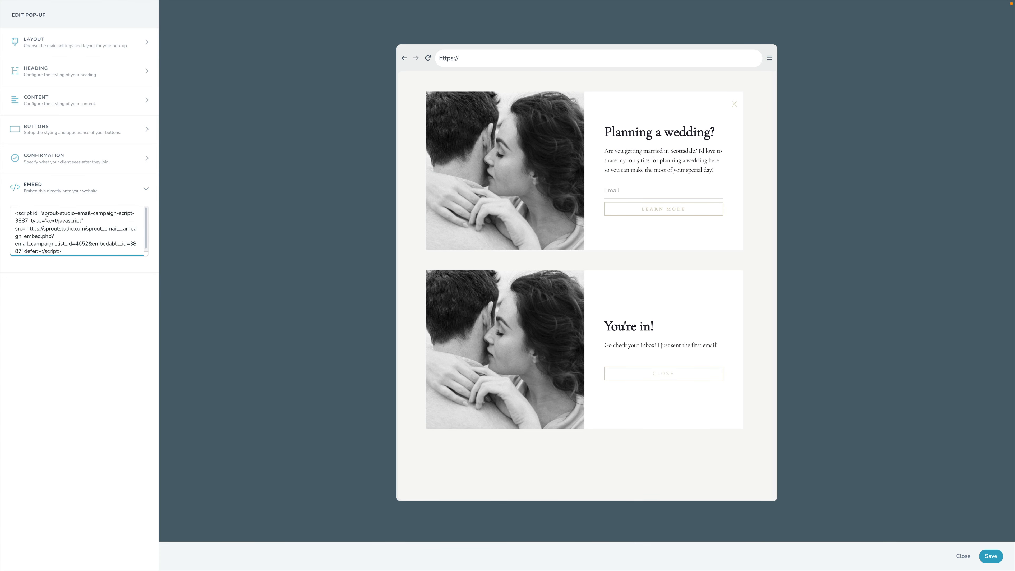
left_click(69, 318)
left_click(990, 555)
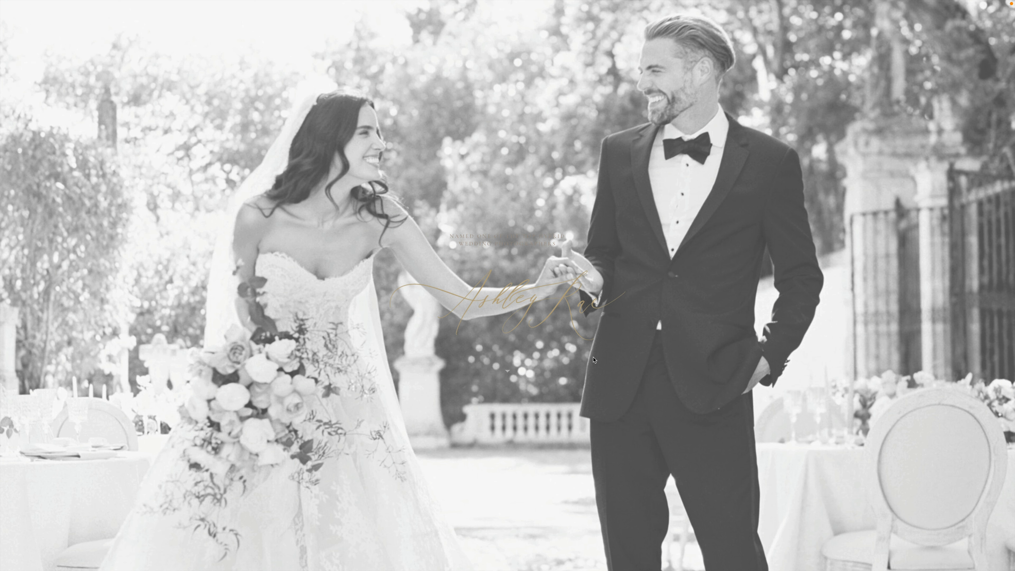
Step: On the photography website's homepage, sign up with an email address in the "Planning a wedding?" pop-up and close its confirmation
scroll(593, 360, "down", 10)
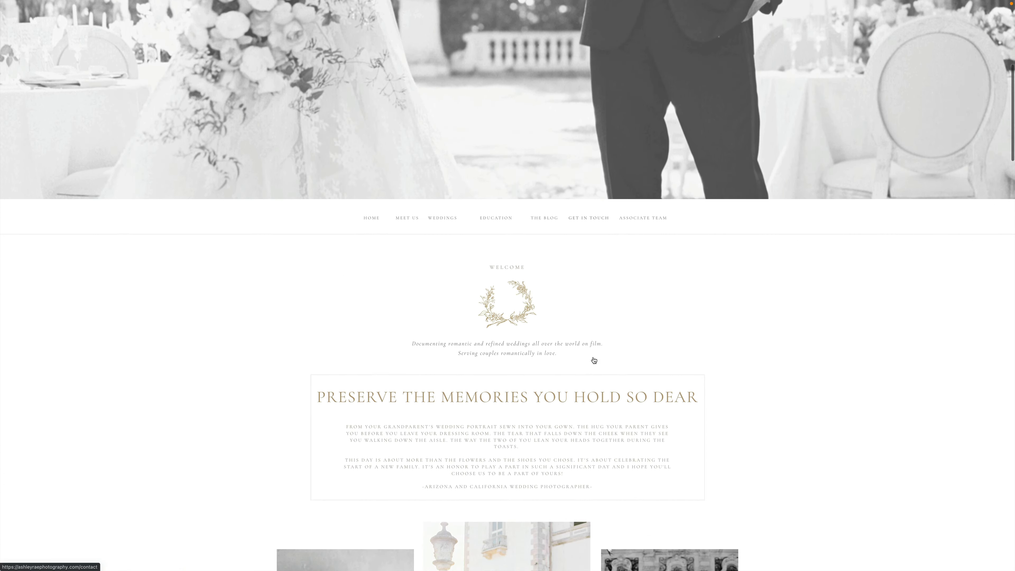
scroll(594, 361, "down", 10)
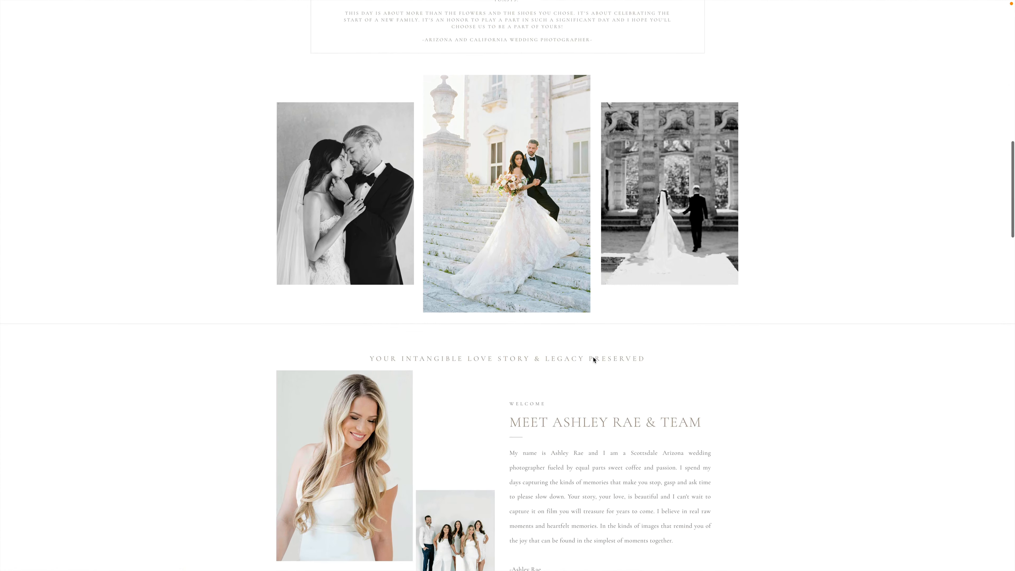
scroll(593, 360, "down", 10)
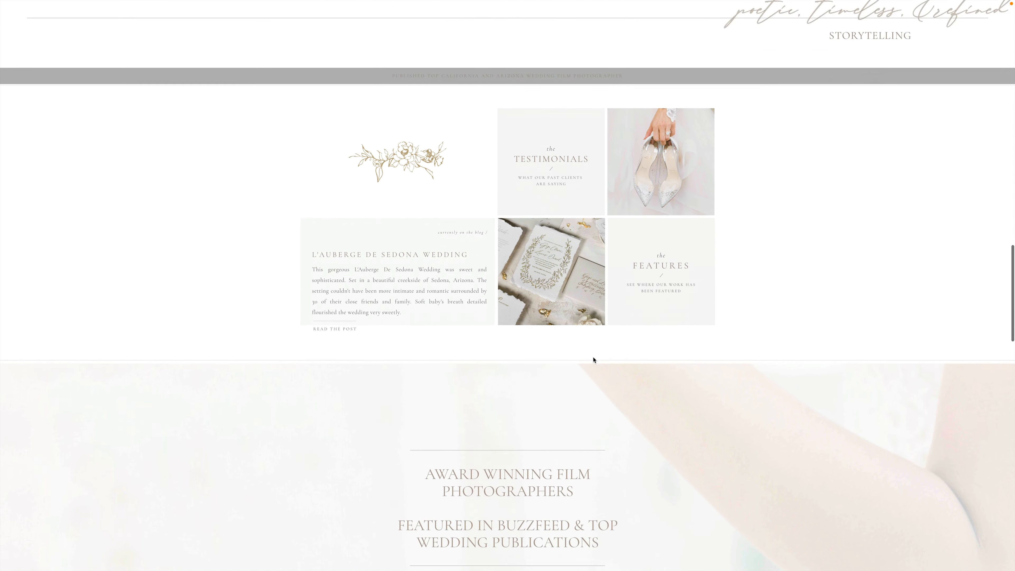
scroll(593, 360, "down", 4)
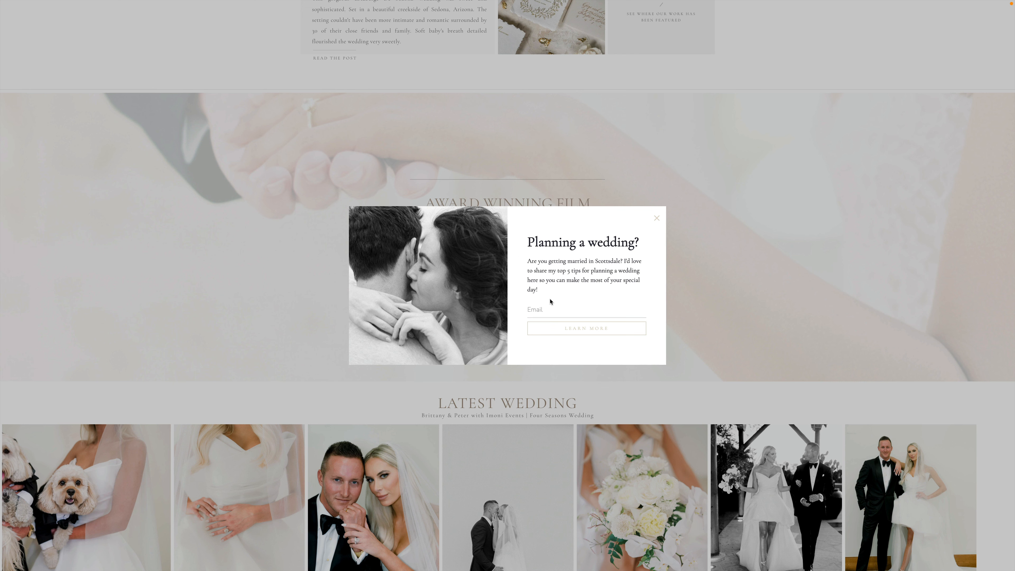
left_click(535, 308)
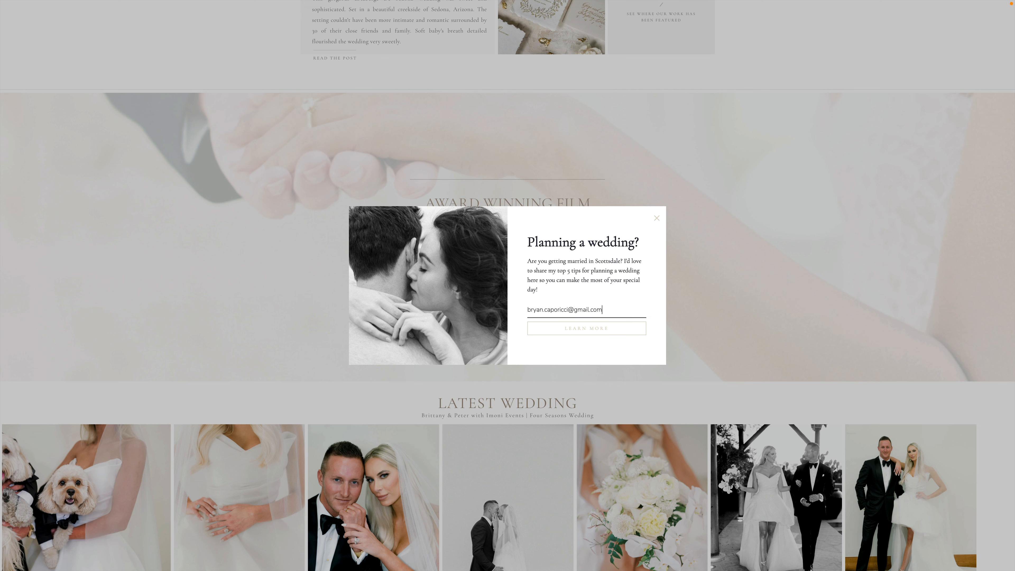
left_click(584, 331)
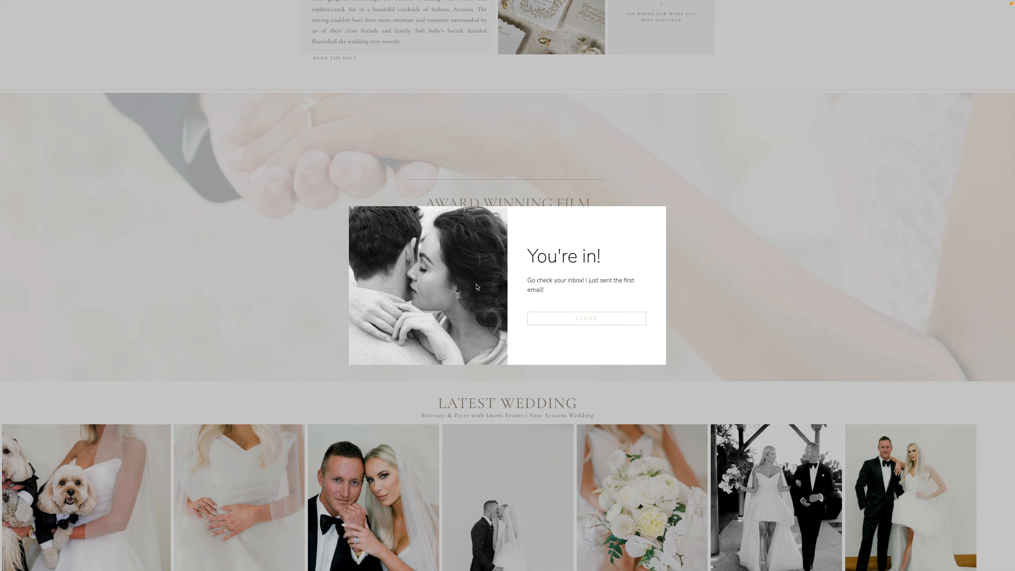
left_click(605, 323)
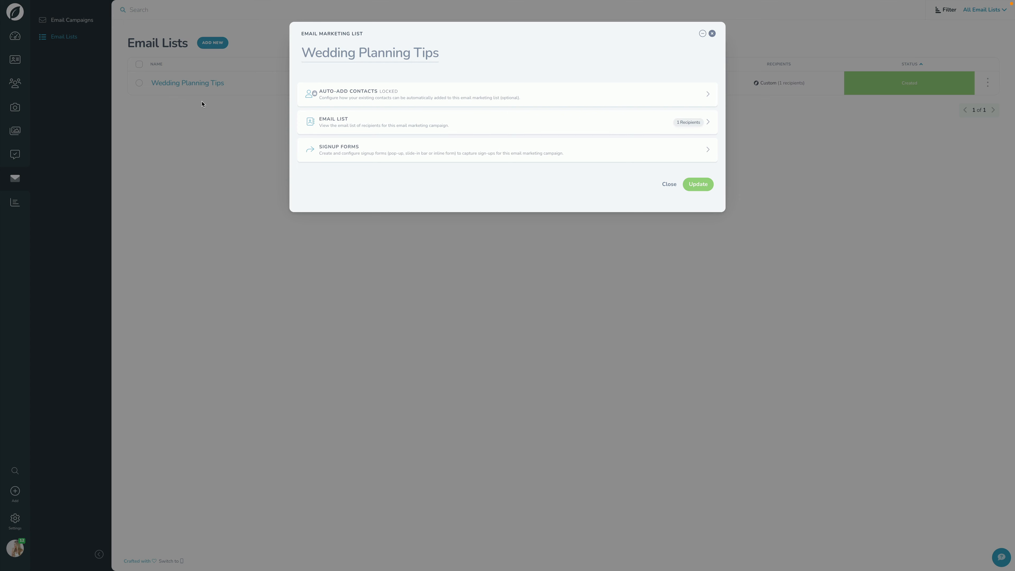
Step: Check the Wedding Planning Tips list's recipients, and view the available types for a new signup form without adding one
left_click(353, 122)
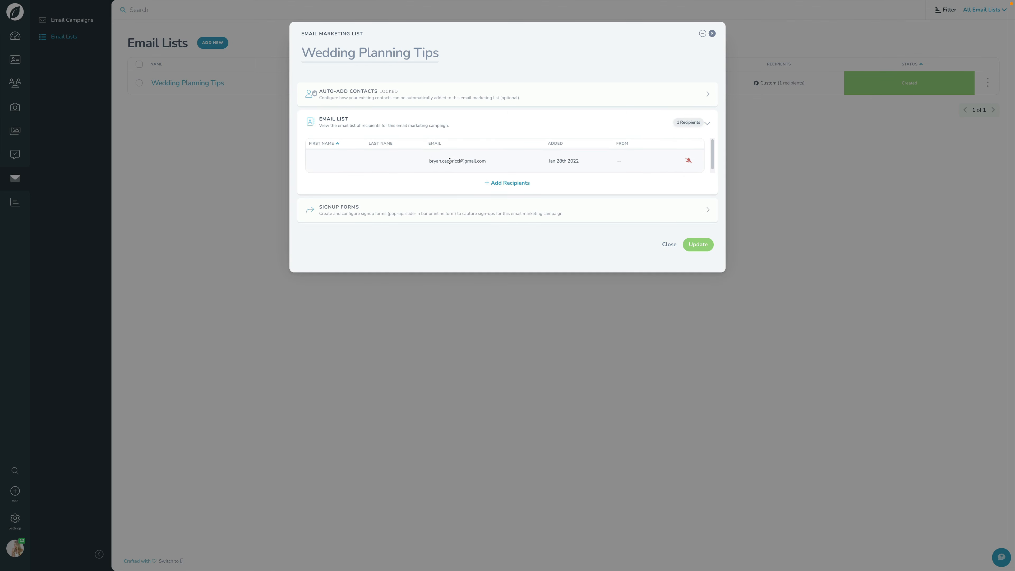
left_click(557, 207)
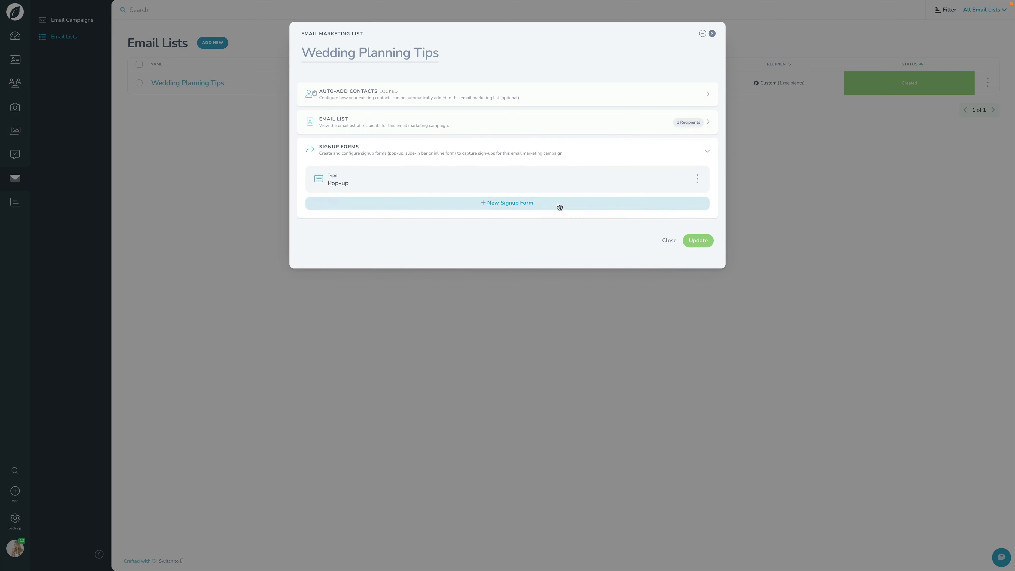
left_click(500, 206)
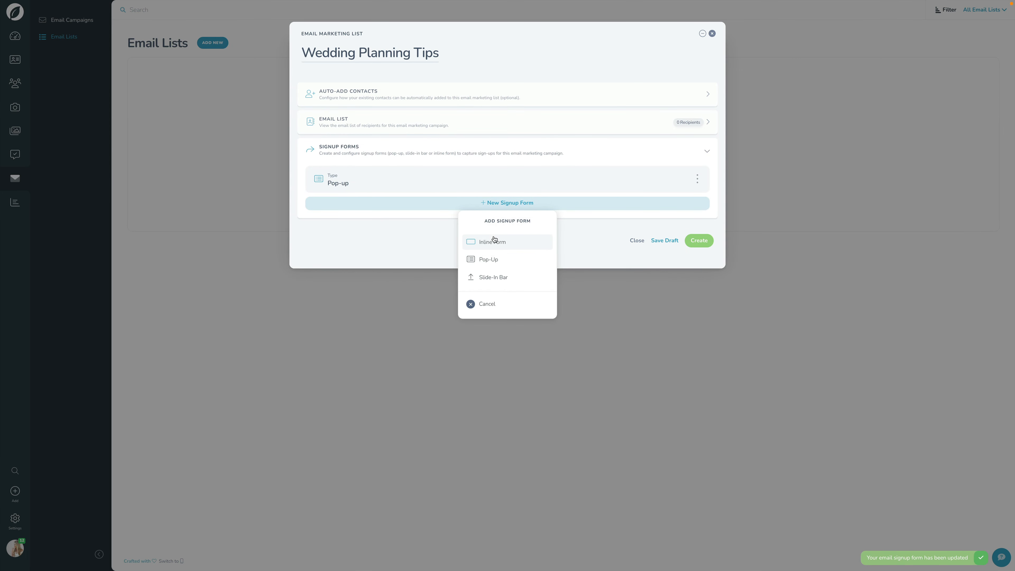
left_click(417, 243)
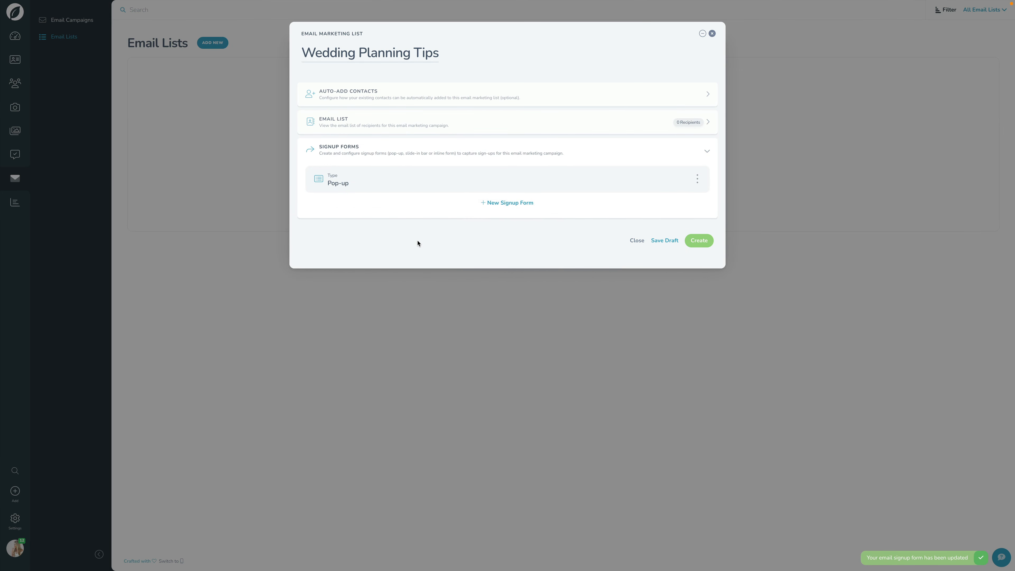